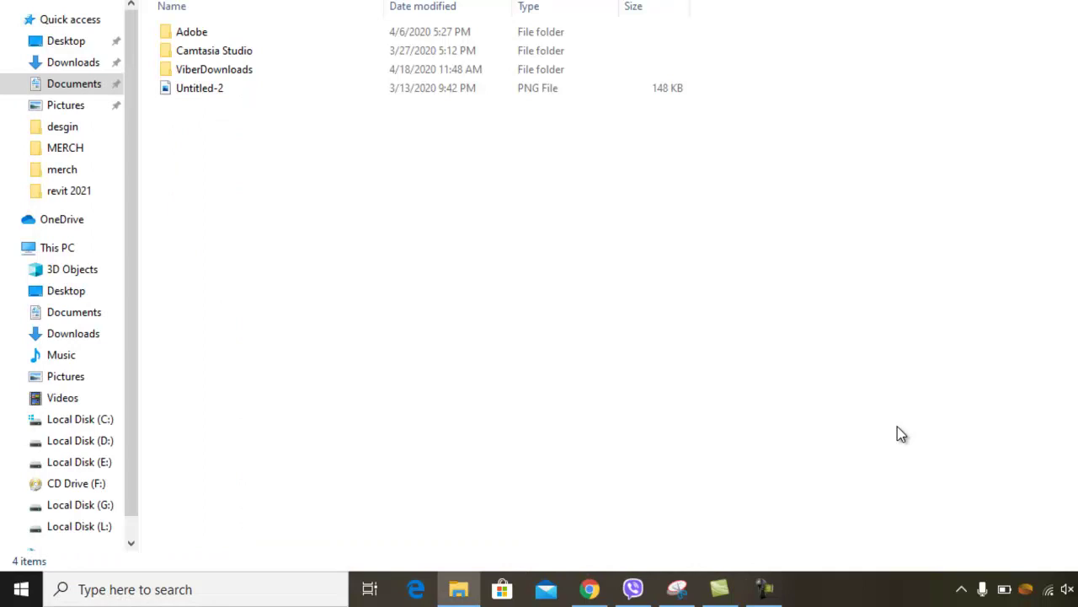
Open the Windows Services console by running services.msc
key("super+r")
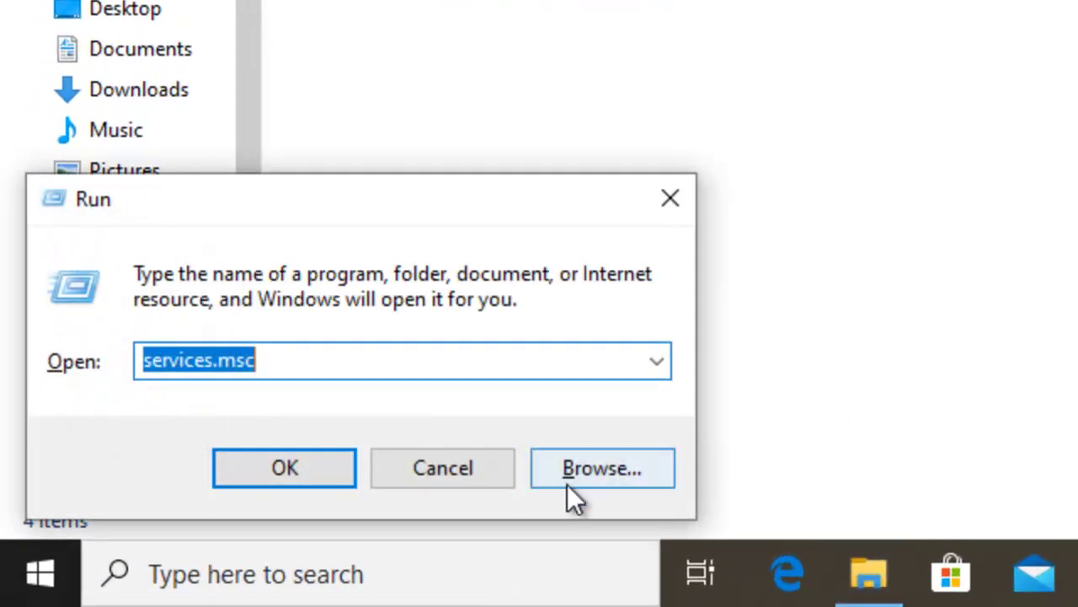
left_click(508, 358)
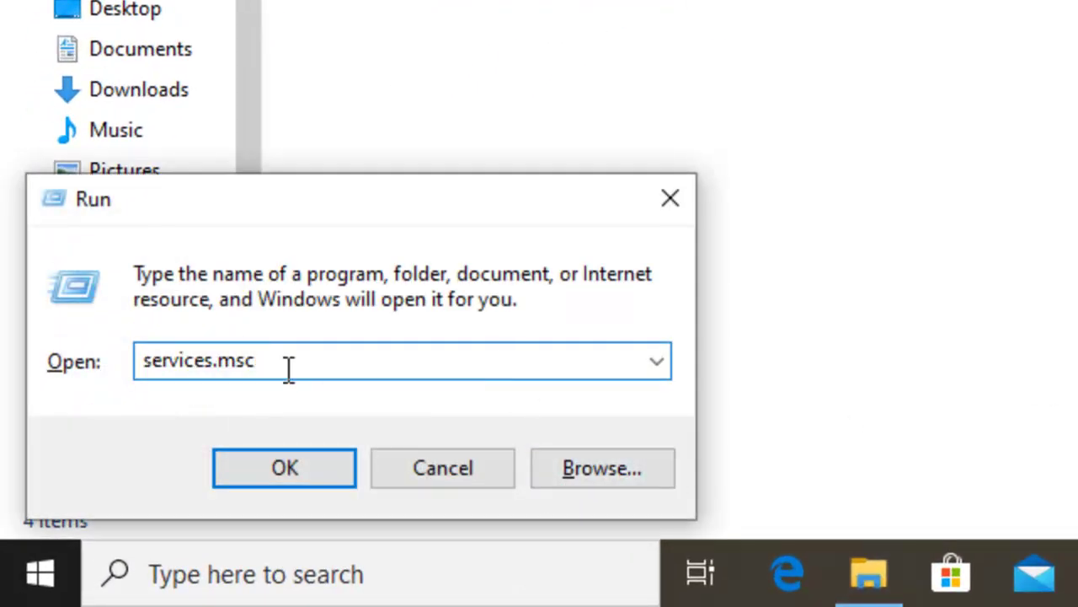
left_click_drag(315, 371, 111, 371)
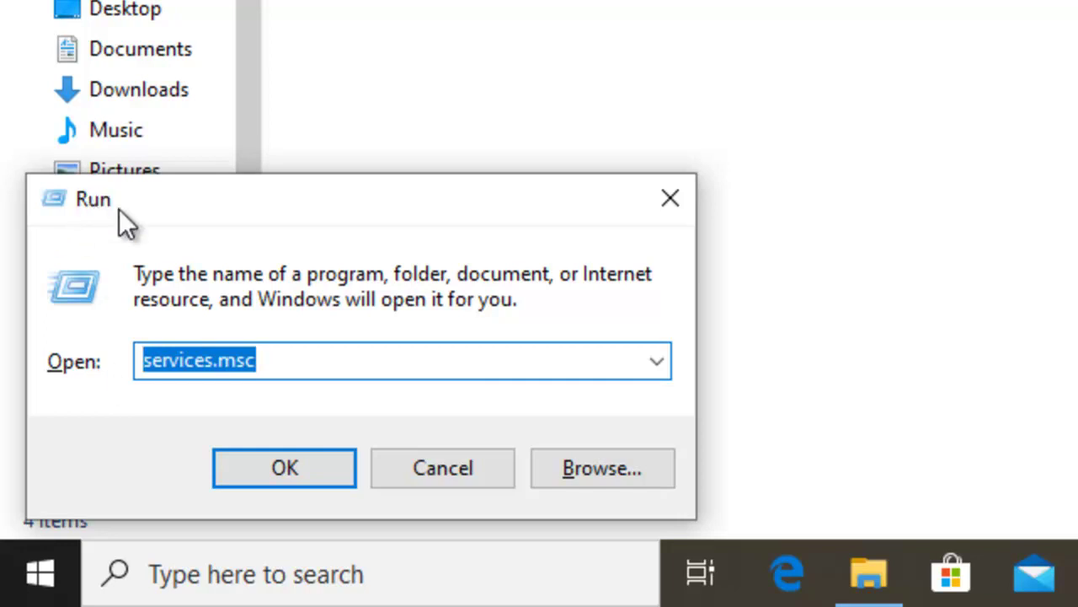
left_click(267, 372)
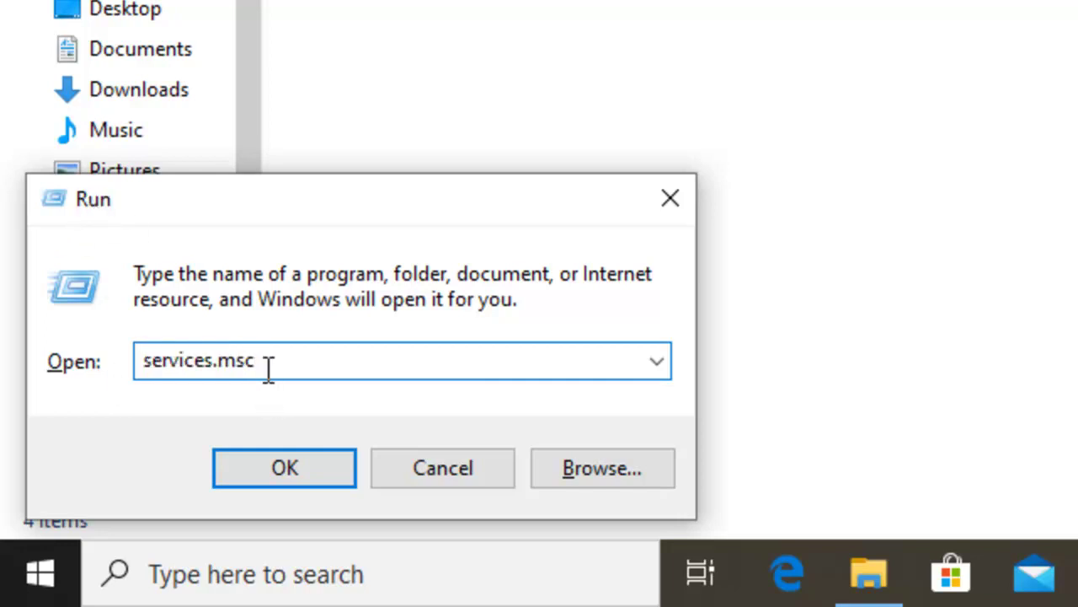
left_click_drag(279, 368, 154, 362)
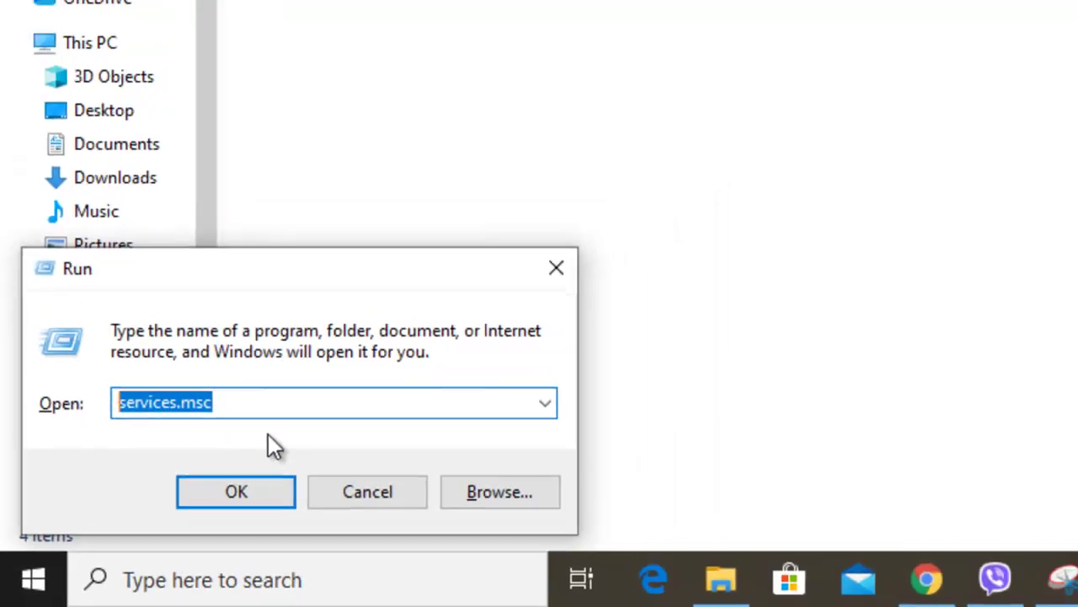
key("Return")
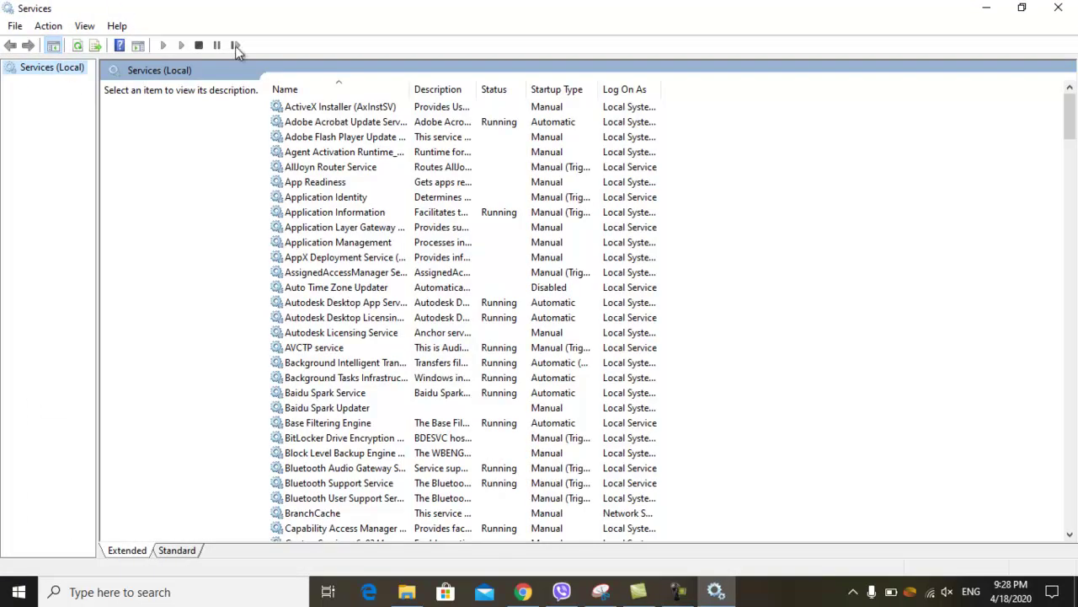
left_click(15, 26)
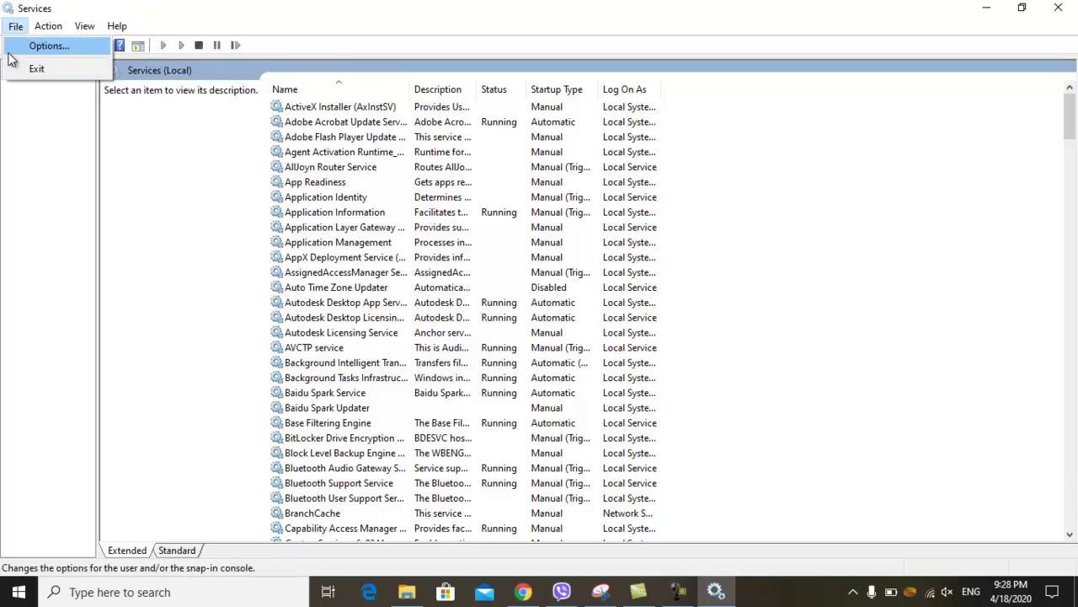
left_click(306, 26)
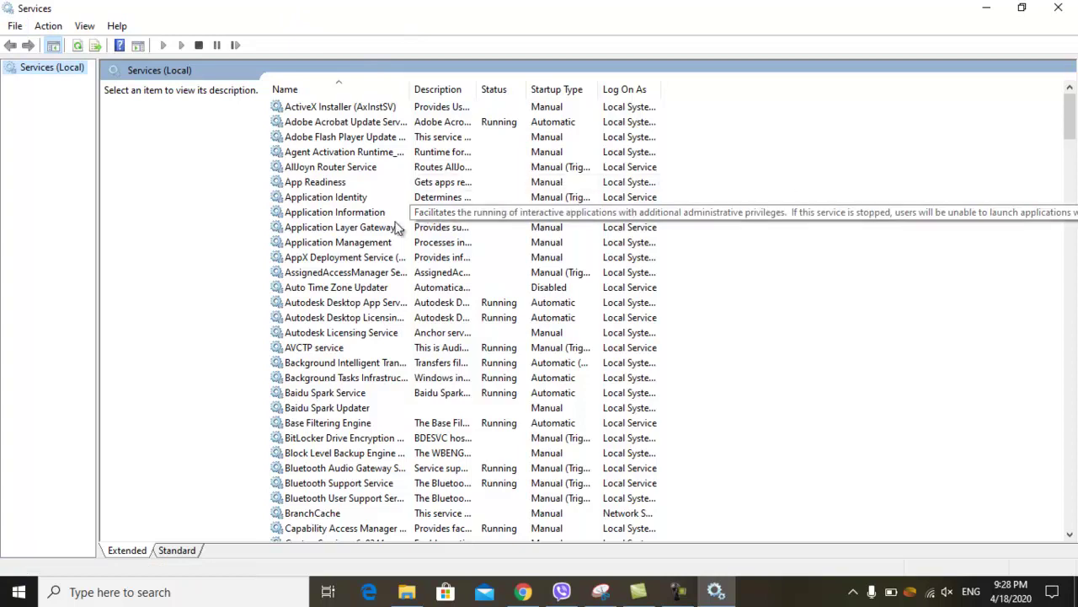
Find the Windows Modules Installer service in the local services list and open its properties
scroll(368, 270, "down", 3)
scroll(368, 269, "down", 16)
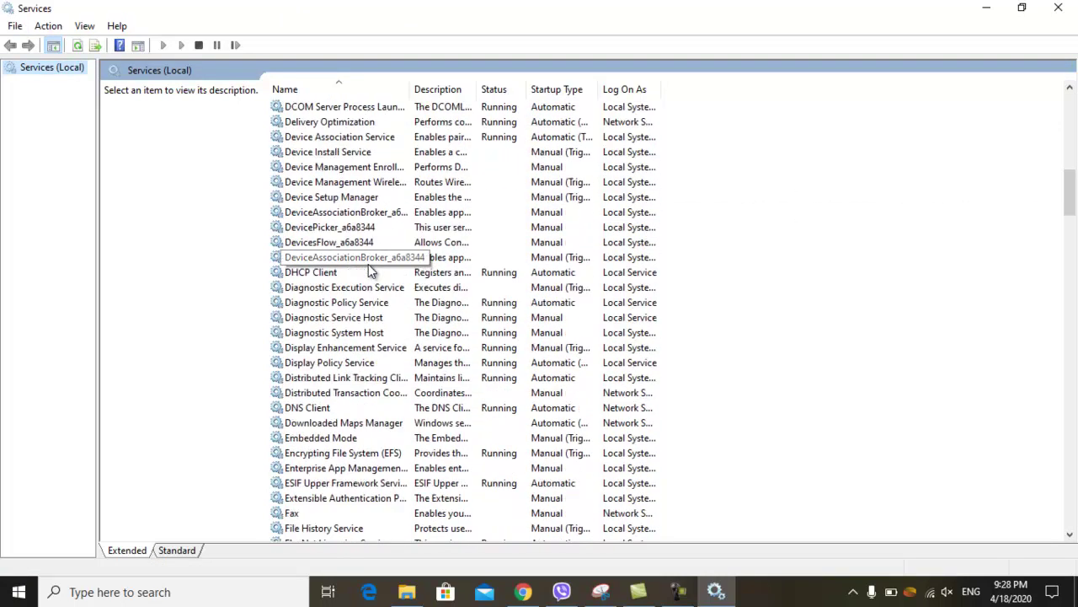
scroll(368, 264, "down", 4)
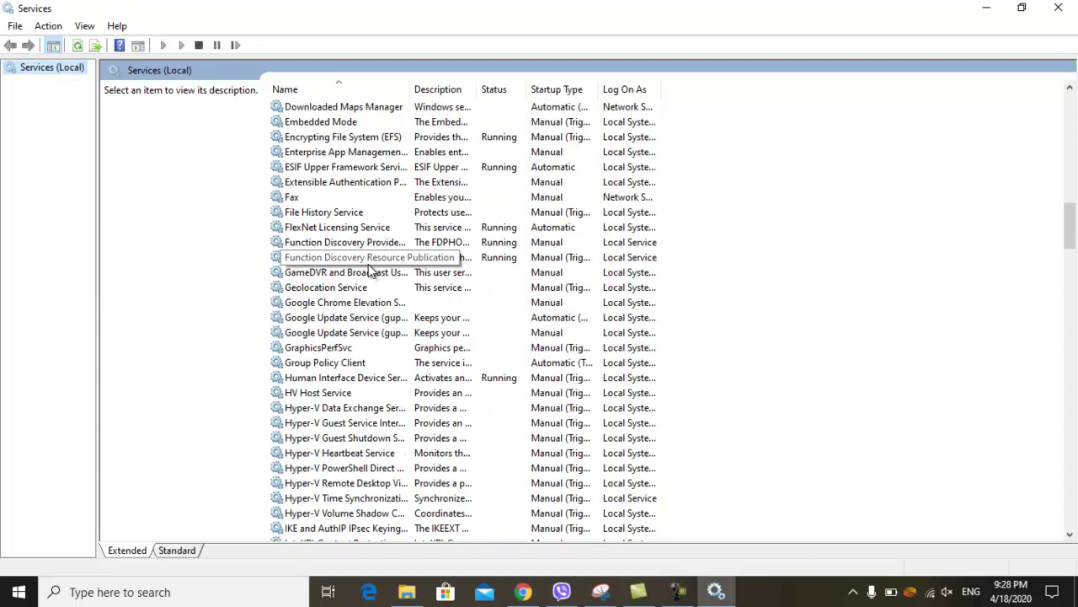
scroll(370, 268, "down", 4)
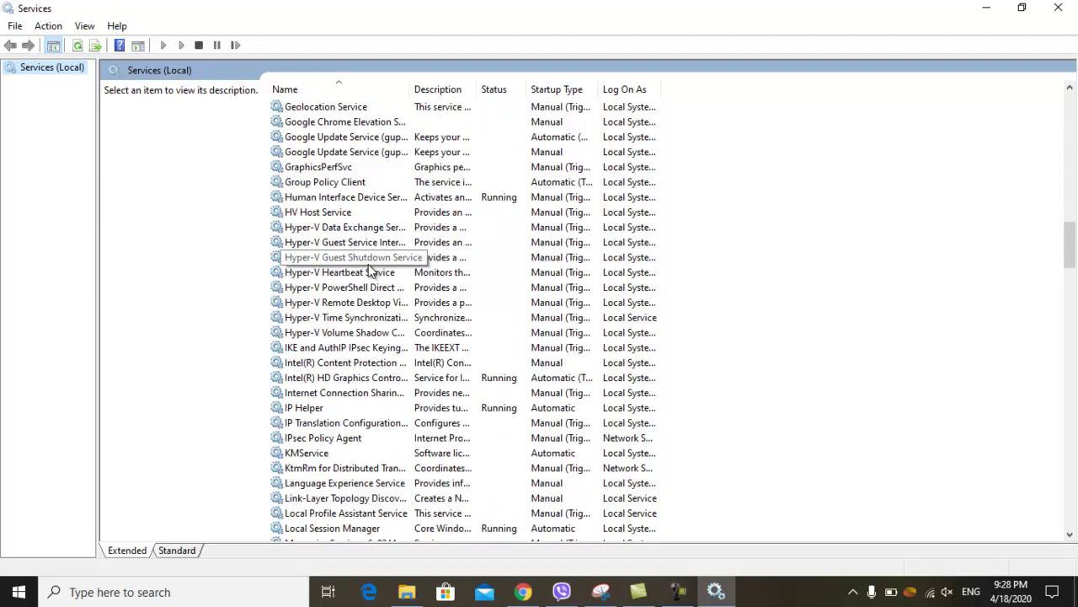
scroll(368, 263, "down", 15)
scroll(368, 268, "down", 7)
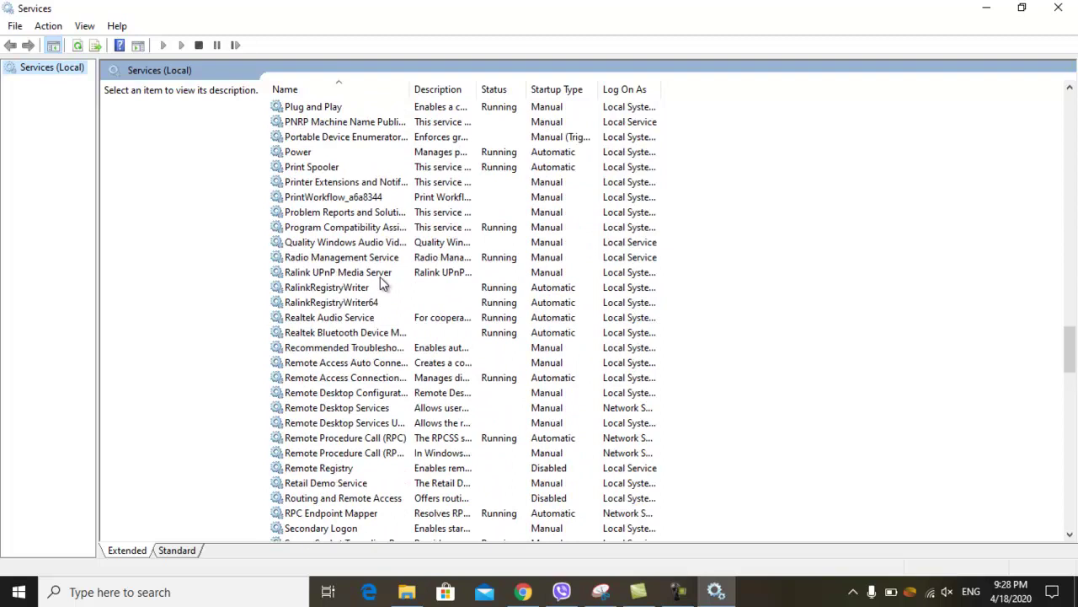
left_click(380, 276)
scroll(382, 278, "down", 15)
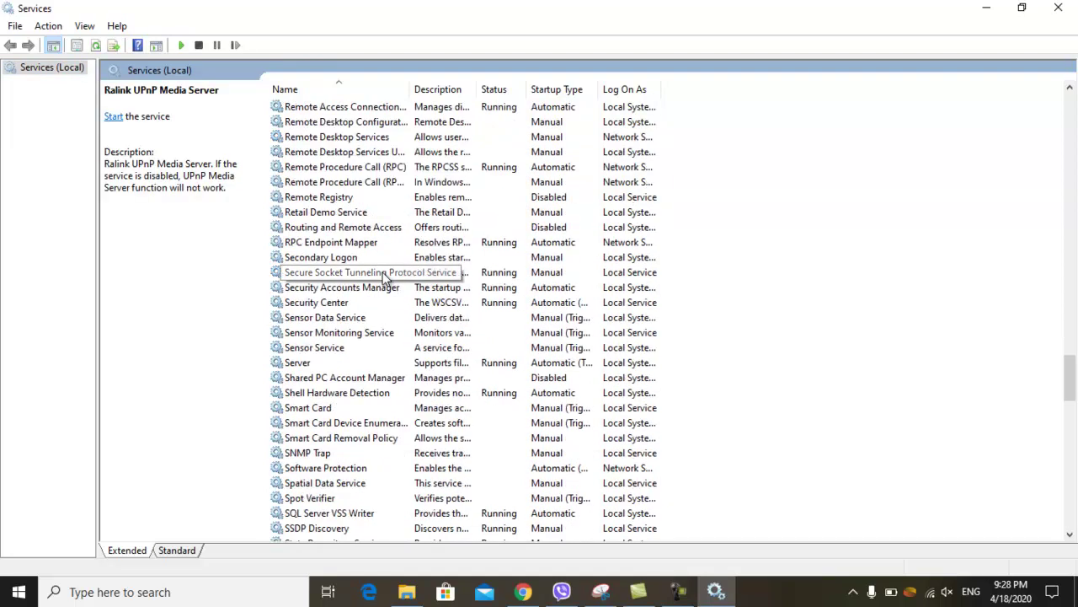
scroll(382, 278, "down", 17)
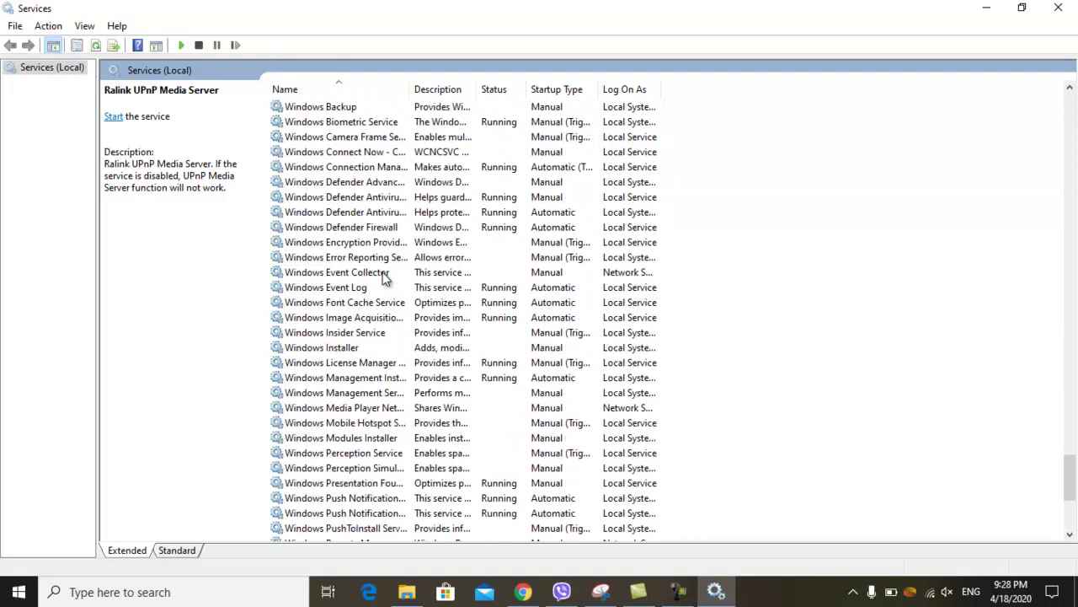
scroll(383, 272, "up", 1)
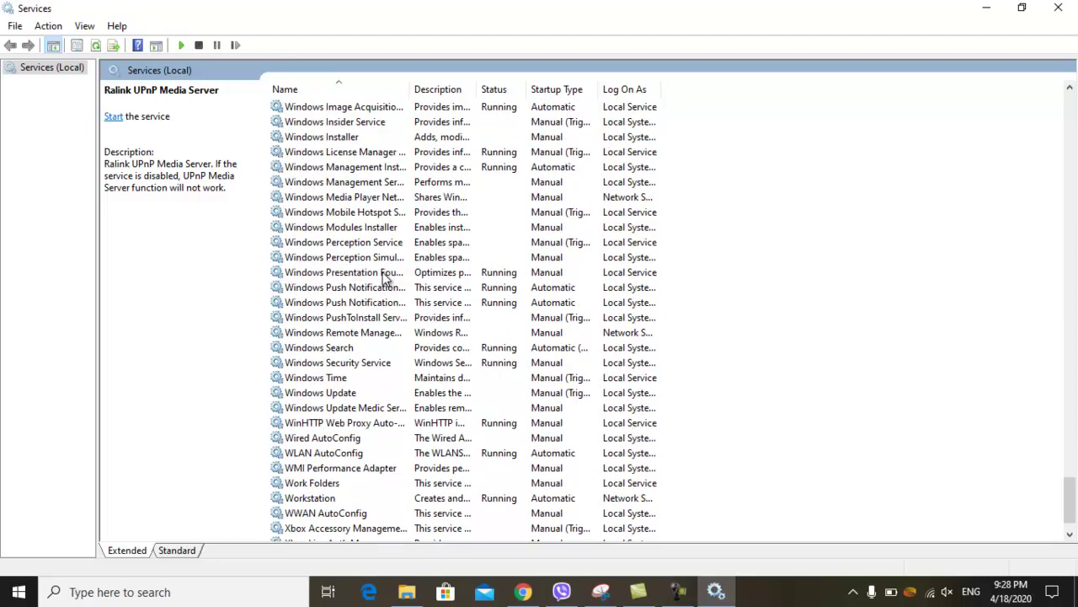
left_click(343, 228)
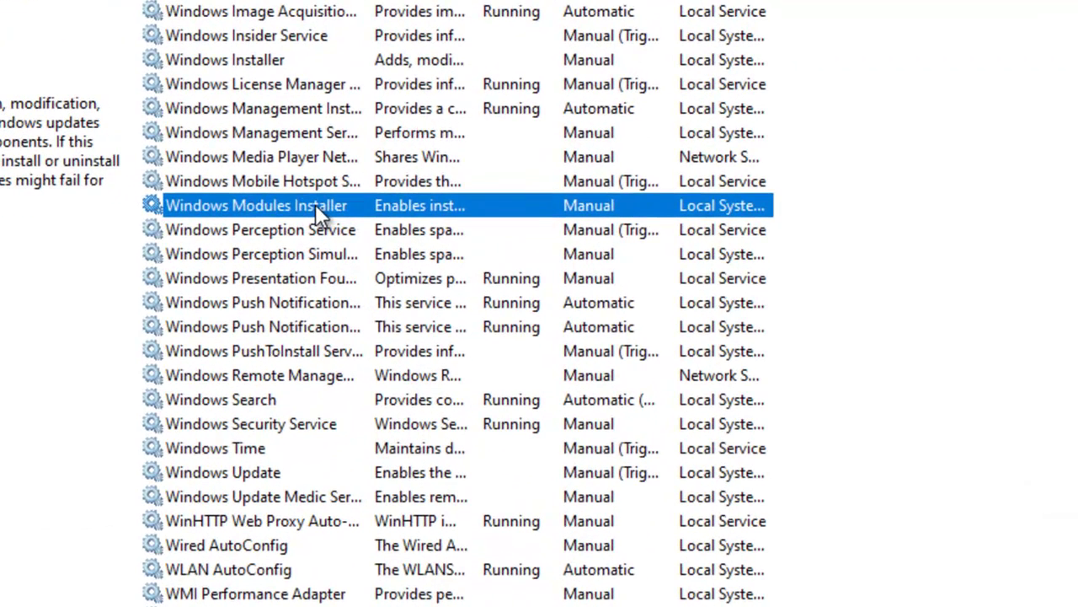
double_click(316, 205)
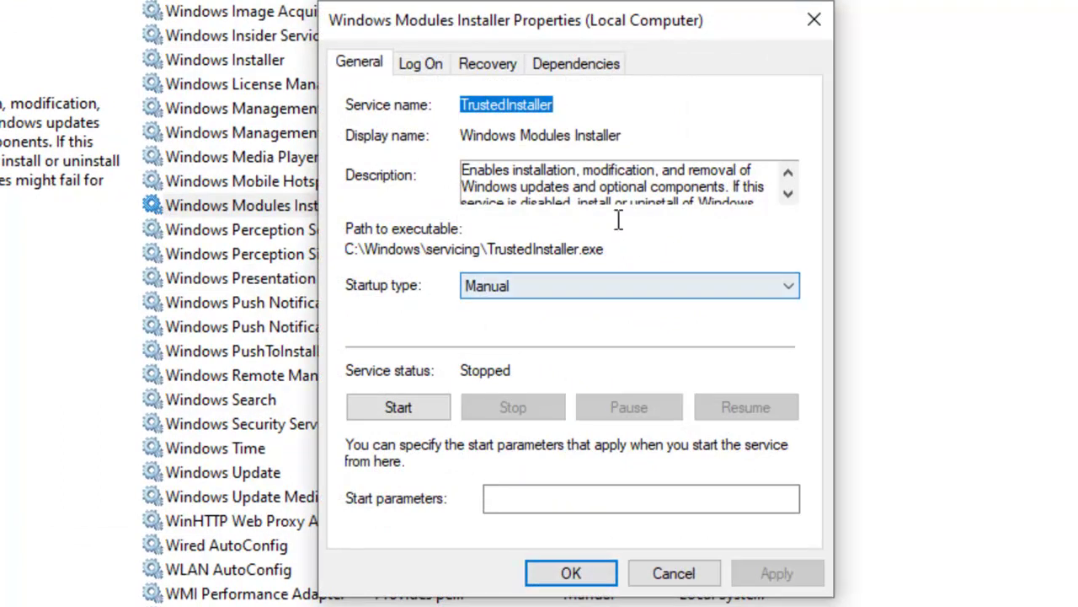
Look through the log-on, recovery and dependency settings of Windows Modules Installer, then return to its general settings
left_click(412, 66)
left_click(497, 65)
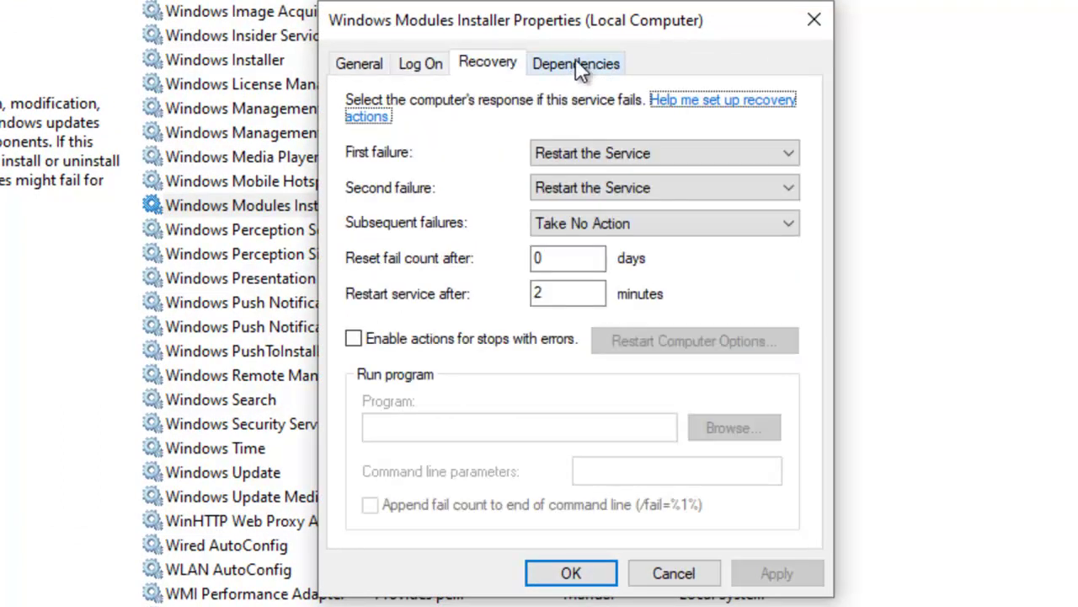
left_click(570, 64)
left_click(367, 65)
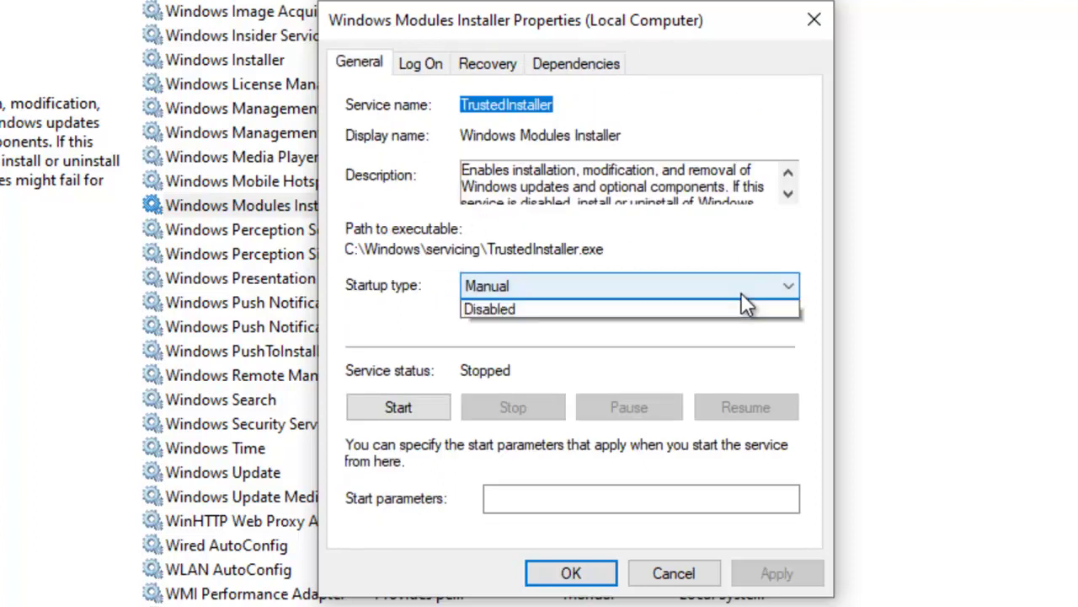
Set the Windows Modules Installer startup type to Manual, start the service, apply the settings and close the Services console
left_click(744, 293)
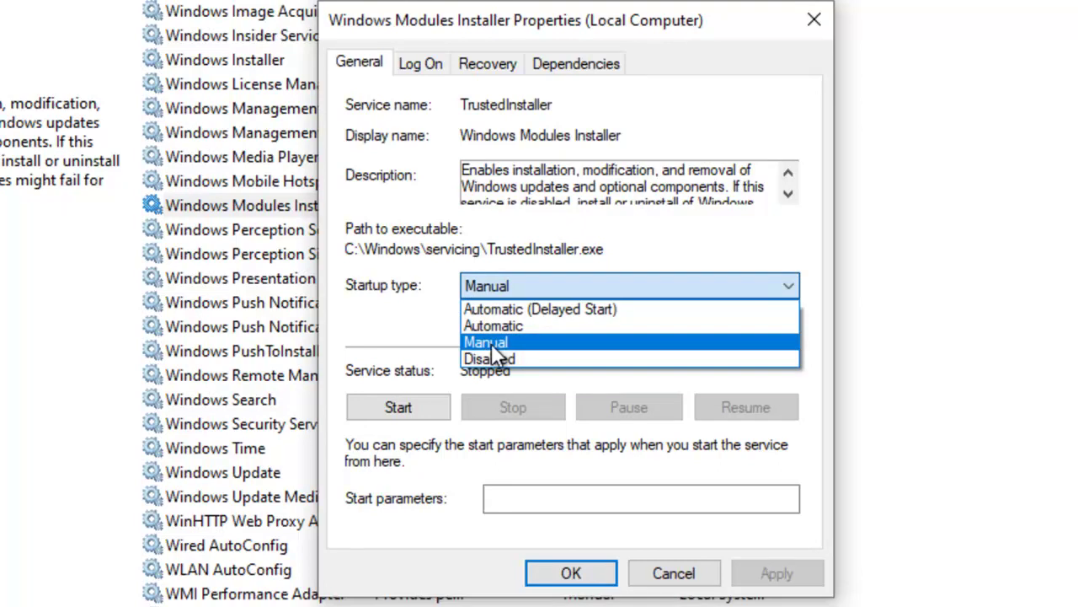
left_click(508, 324)
left_click(540, 288)
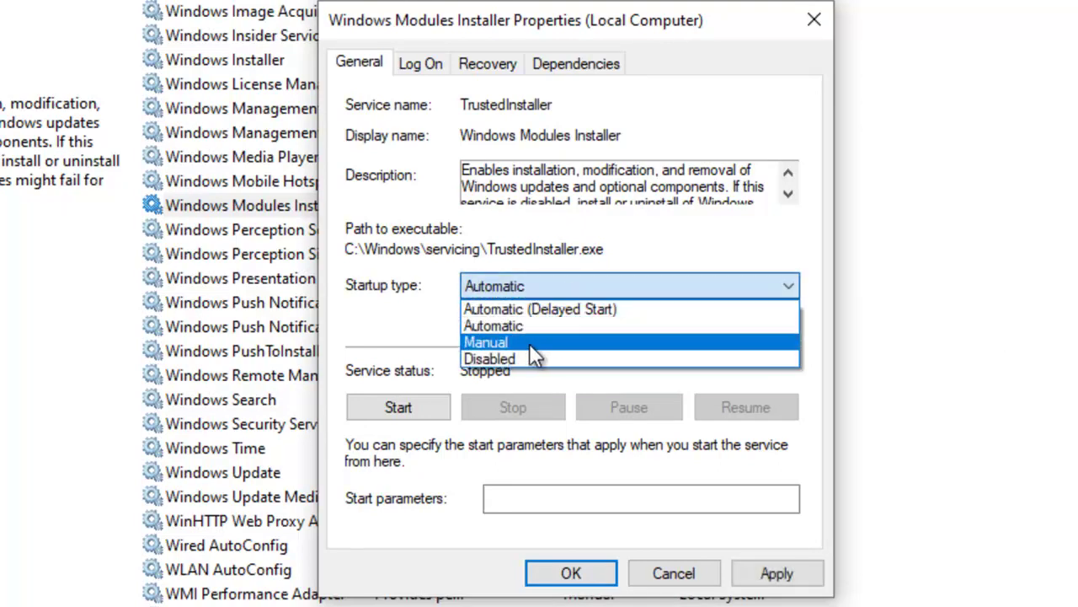
left_click(524, 343)
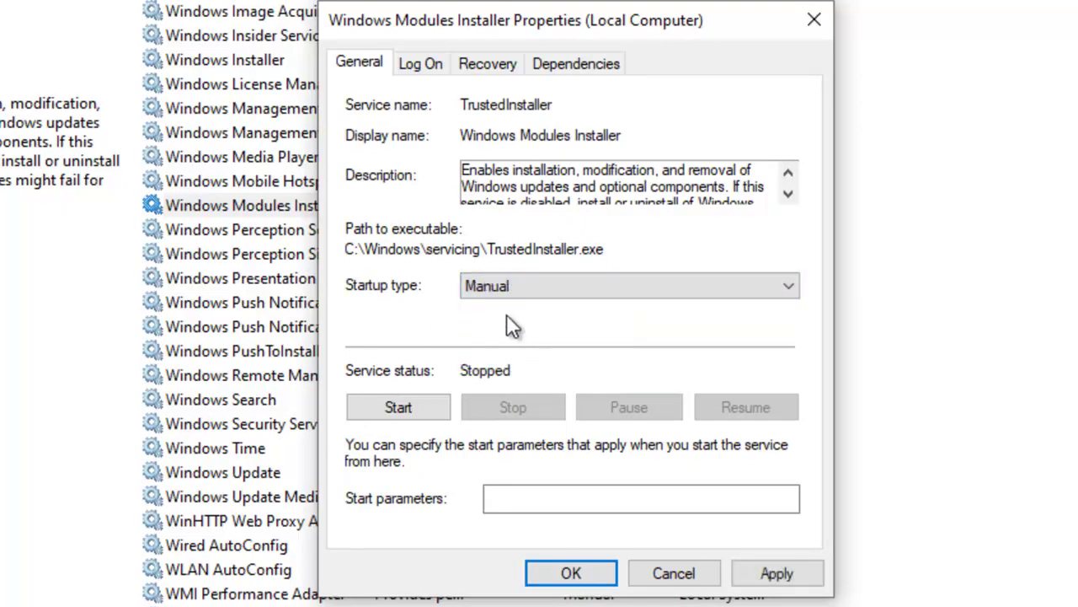
left_click(389, 407)
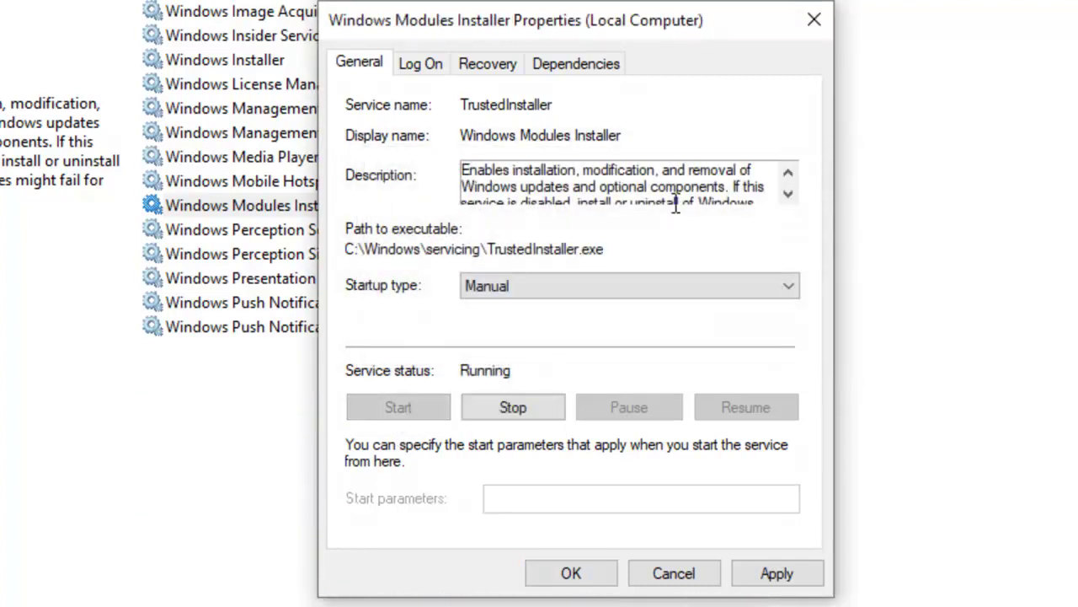
left_click(749, 578)
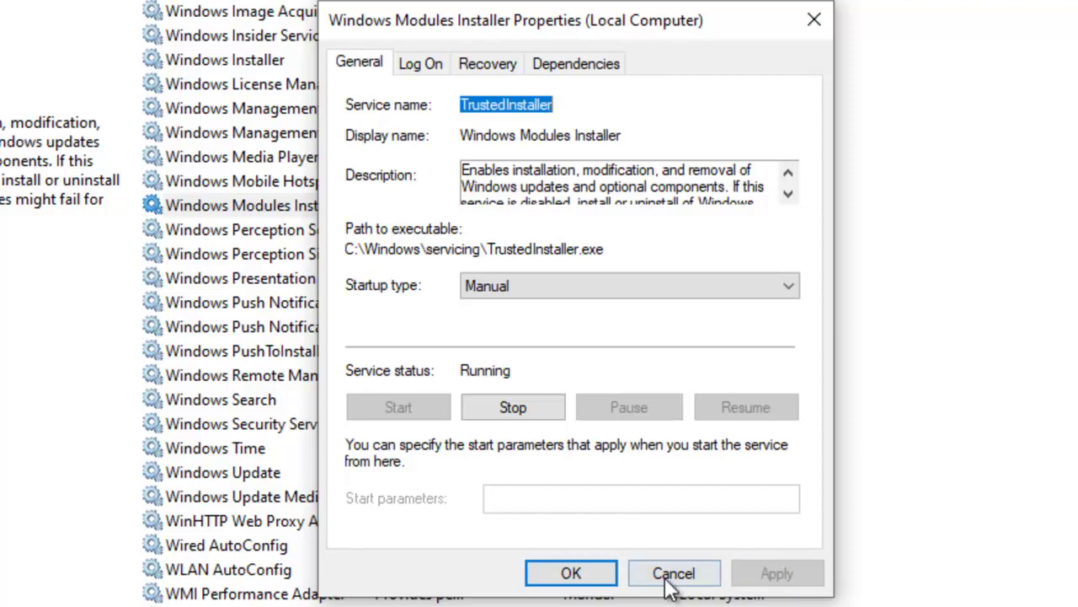
left_click(570, 575)
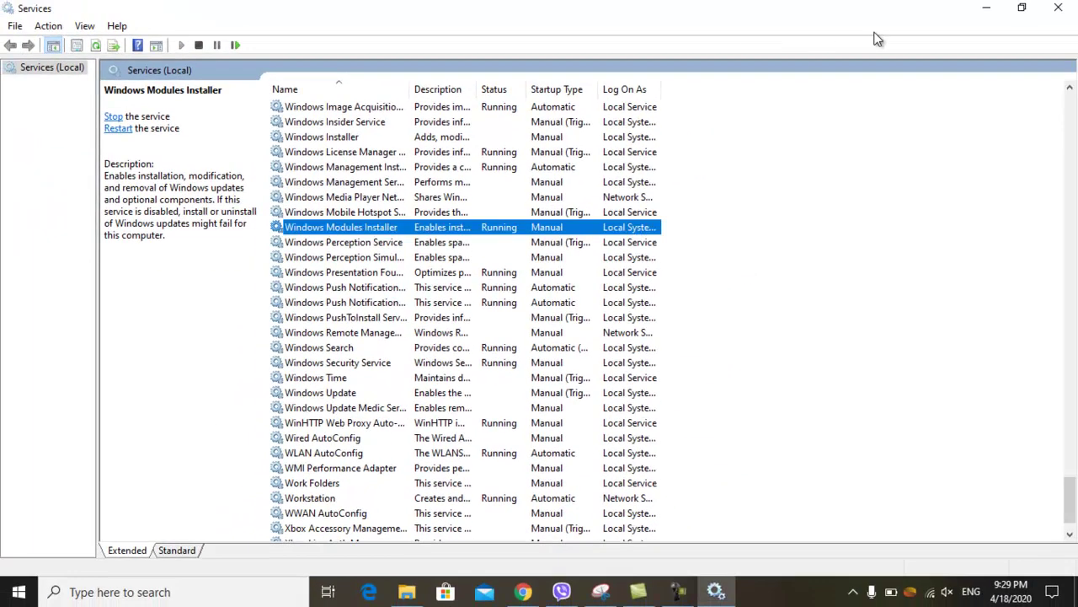
left_click(1058, 7)
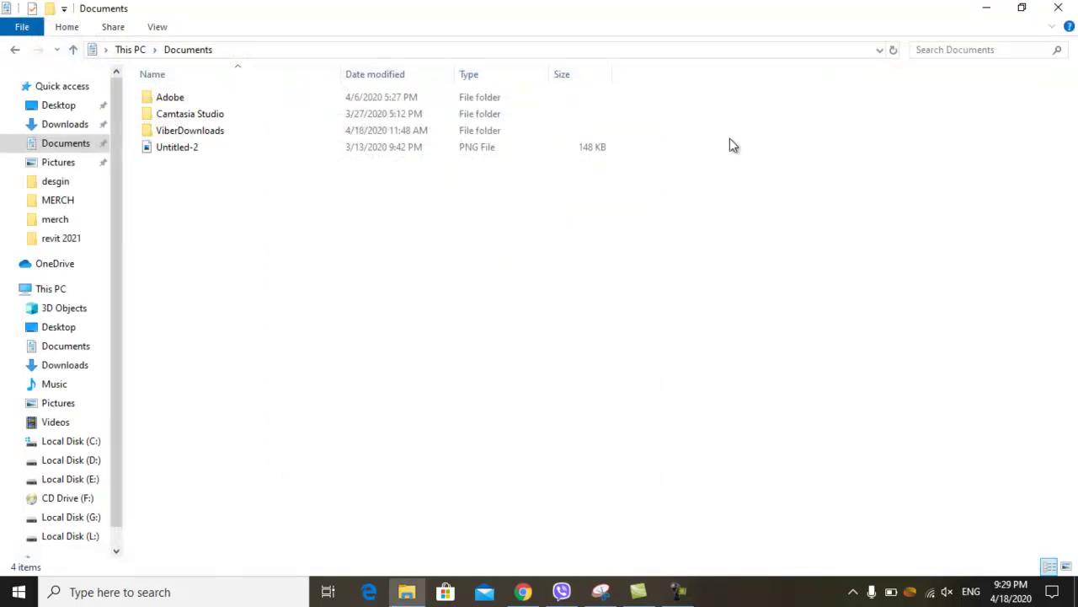
Search Windows for photoshop and open the file location of the Adobe Photoshop 2020 shortcut
left_click(80, 592)
type("ph")
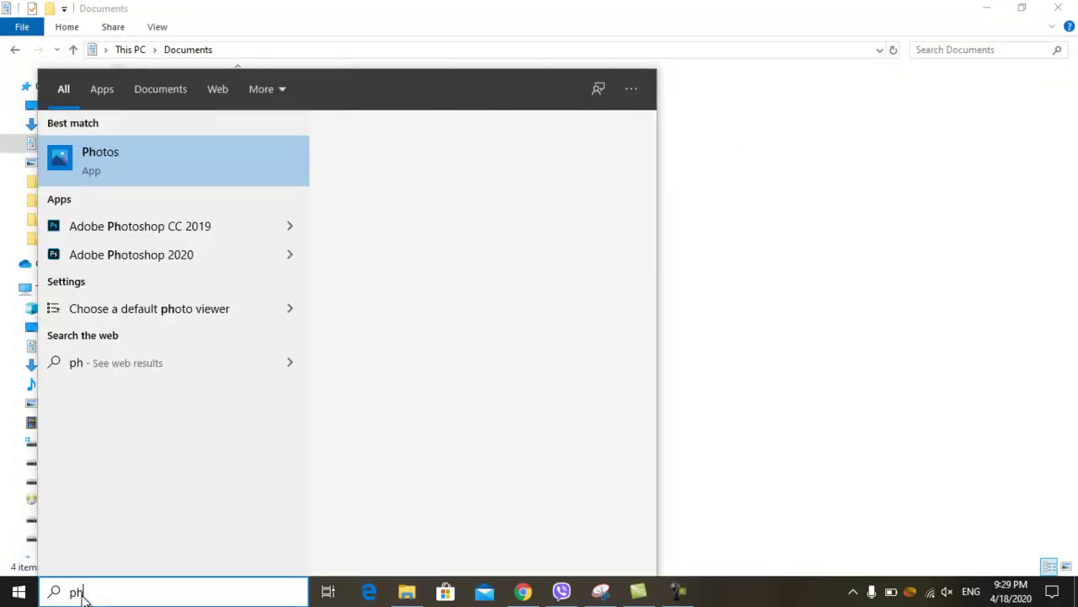
type("otoshop")
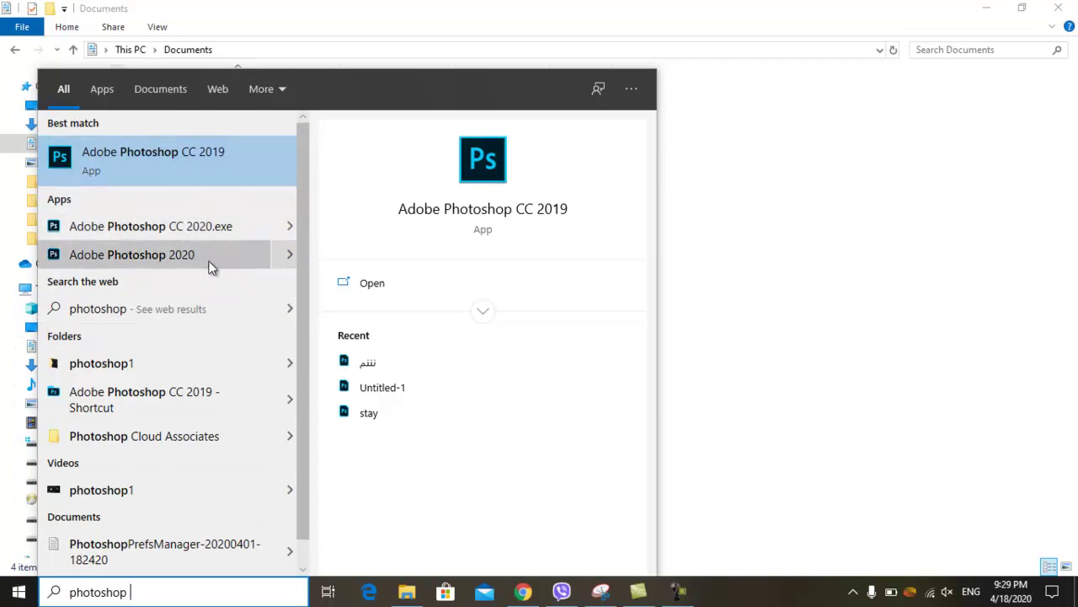
right_click(137, 251)
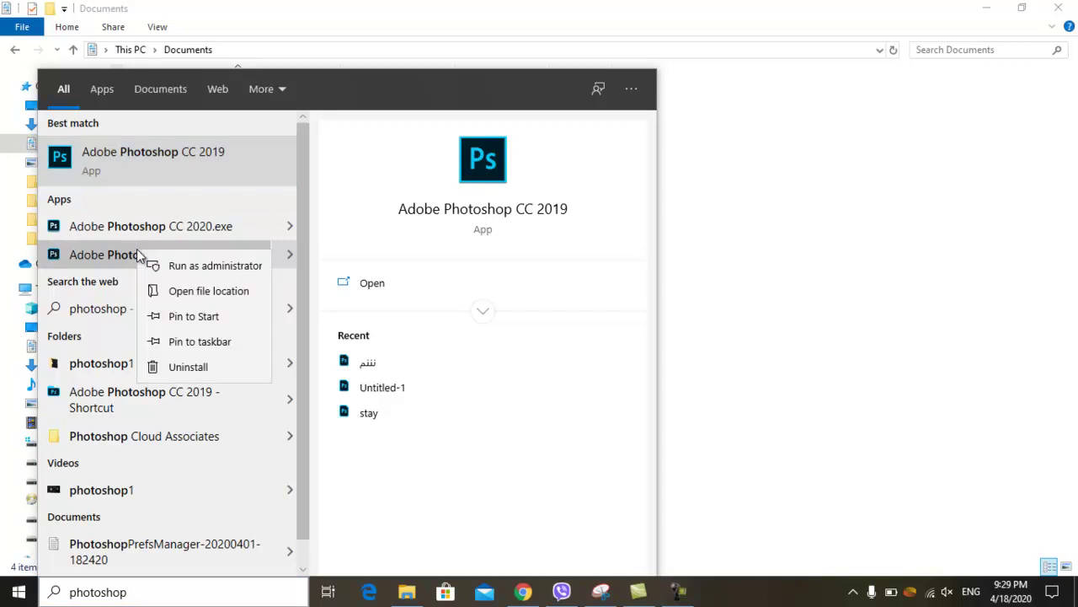
left_click(201, 291)
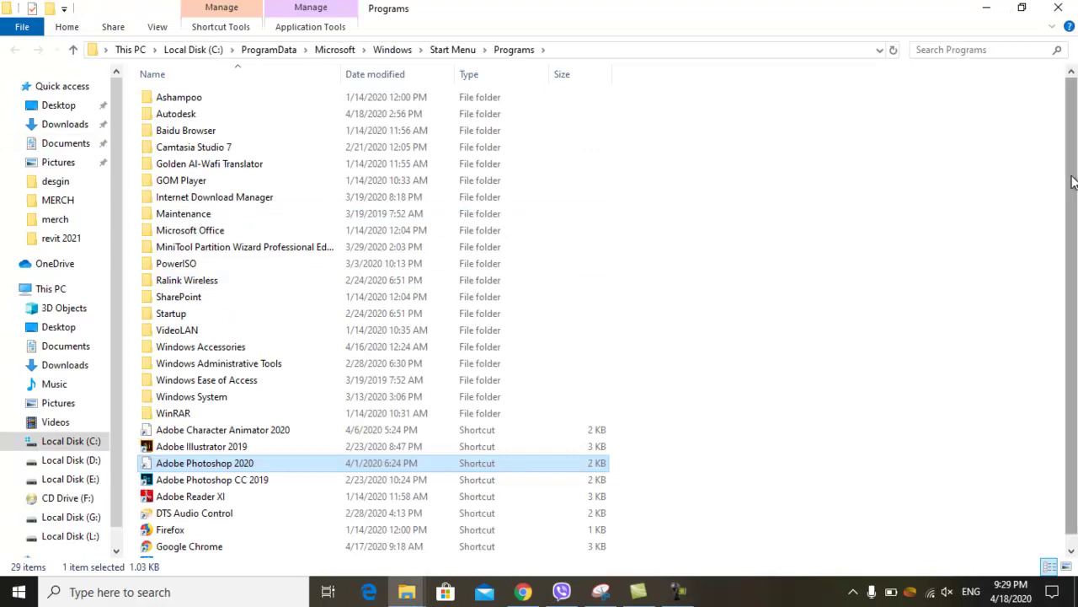
Open the Adobe Photoshop 2020 program folder from its shortcut and show the beginning of the folder's contents
scroll(1072, 181, "down", 1)
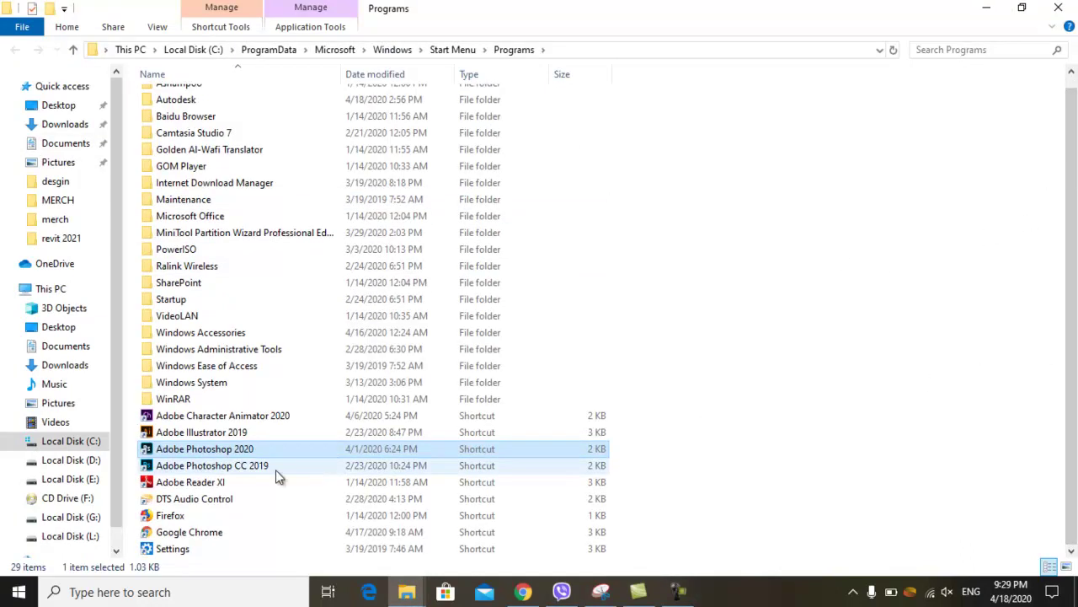
double_click(224, 450)
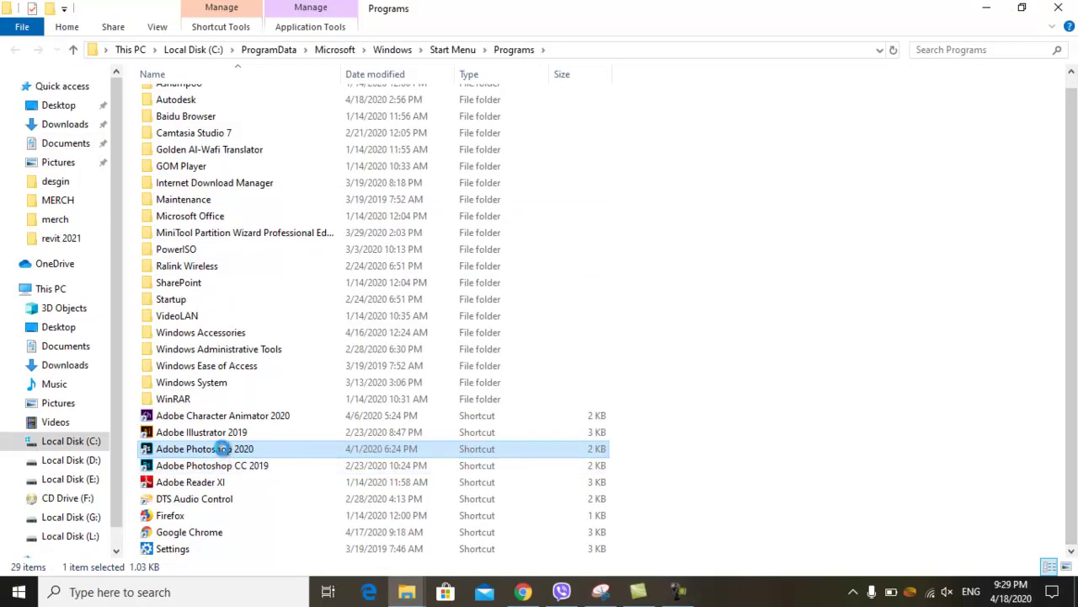
right_click(224, 449)
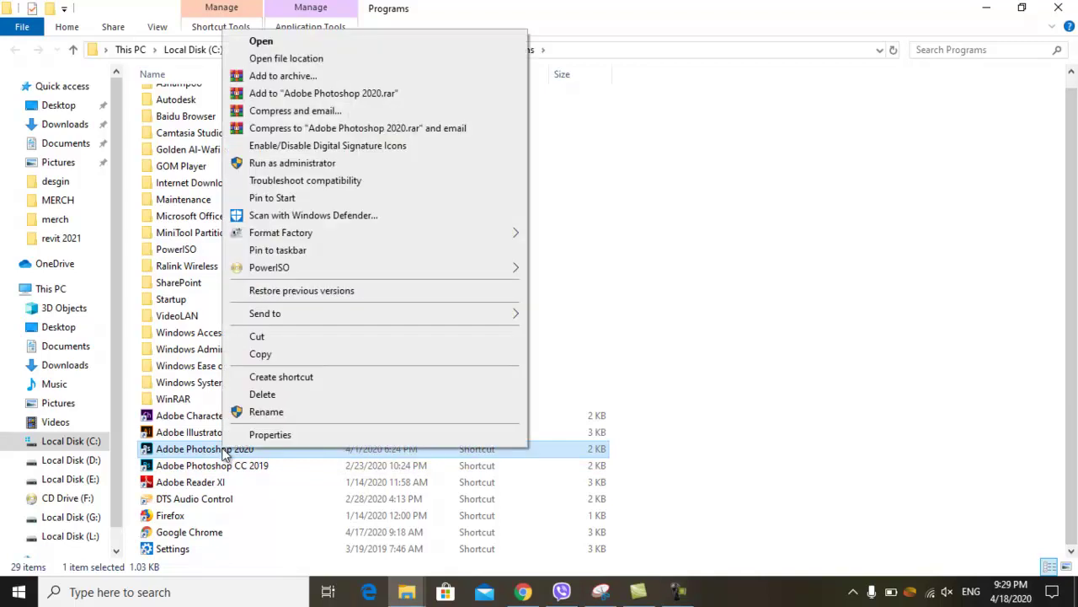
left_click(289, 58)
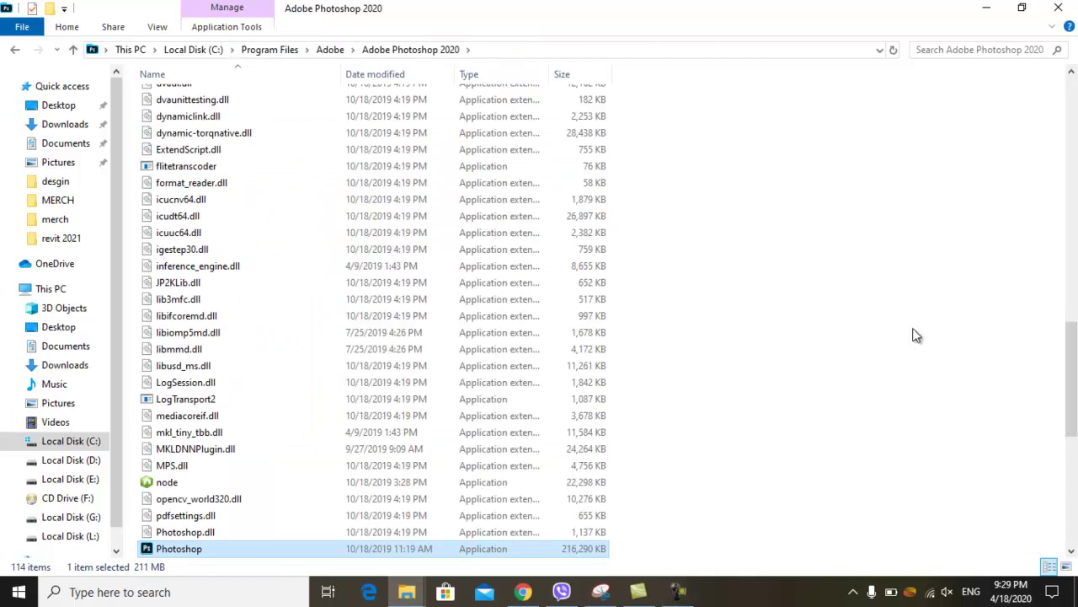
left_click_drag(1074, 318, 1073, 102)
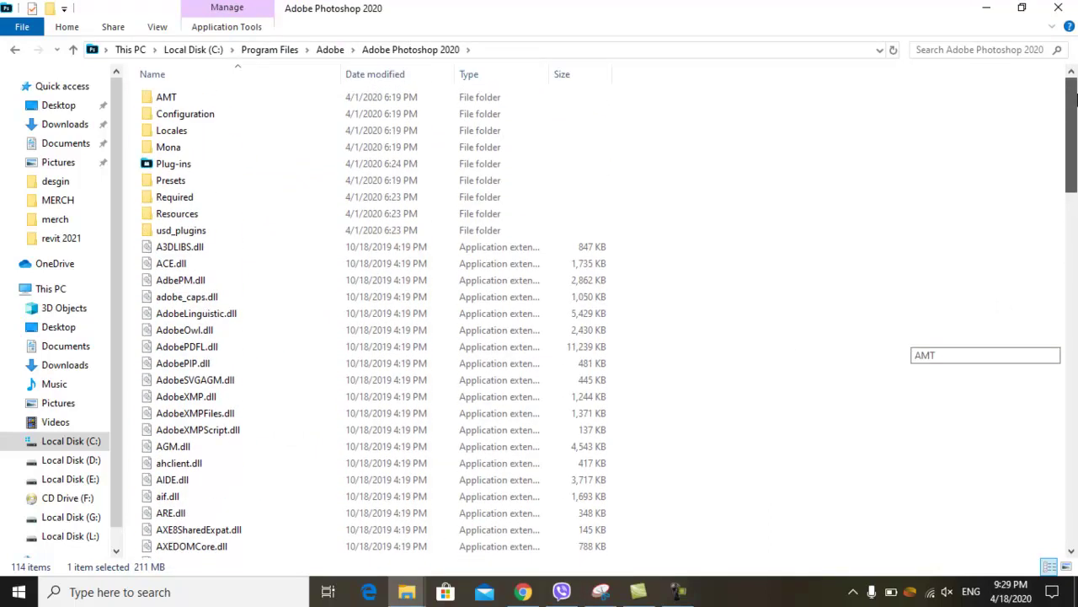
Run the Photoshop application file in the Adobe Photoshop 2020 folder as administrator and let it start loading
left_click_drag(1075, 100, 1074, 381)
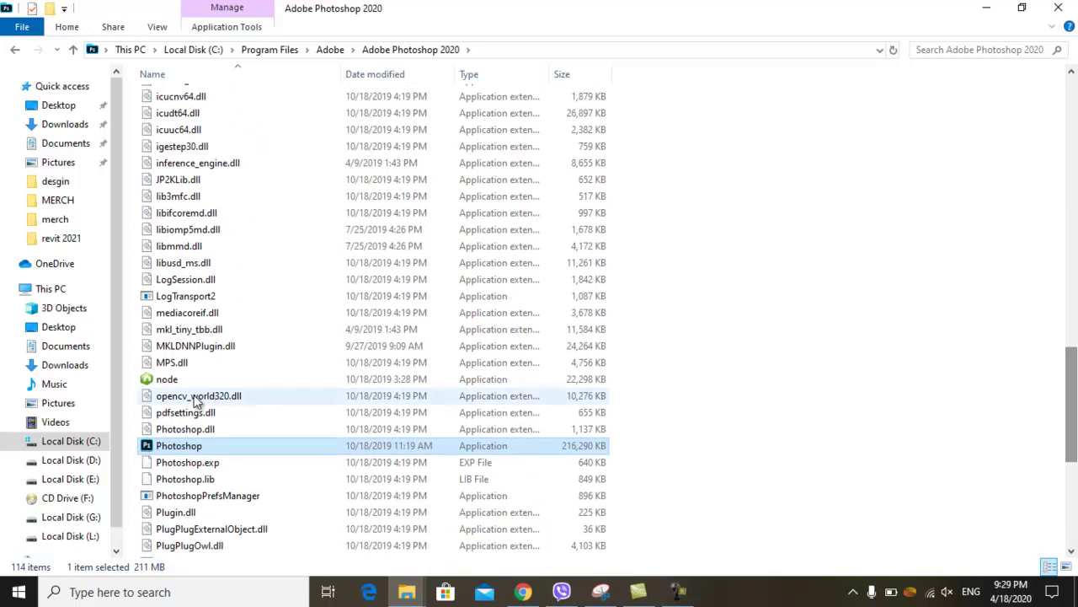
right_click(165, 451)
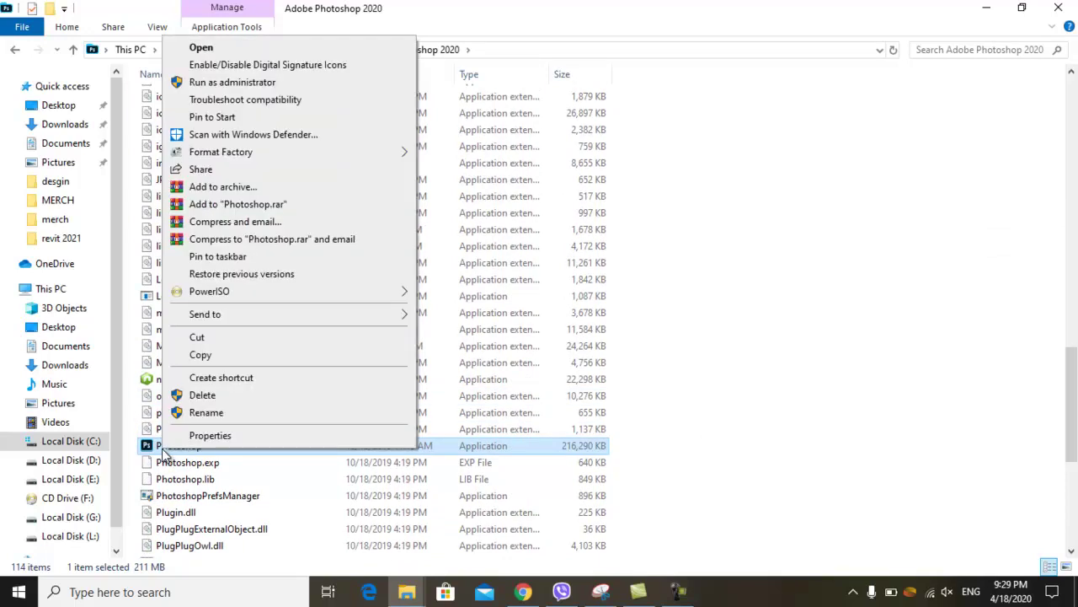
left_click(257, 83)
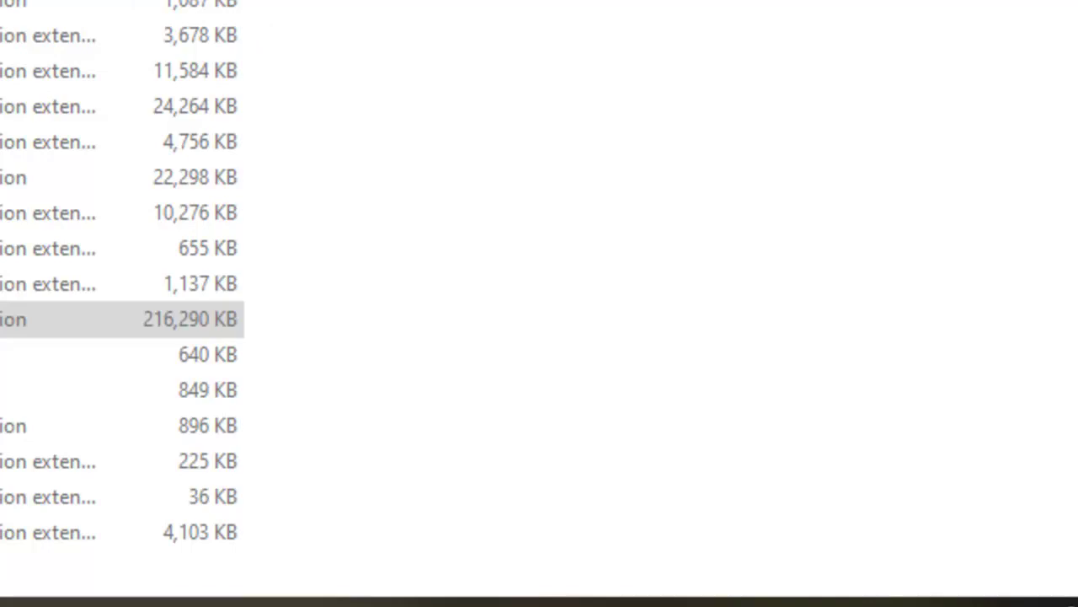
scroll(690, 313, "down", 2)
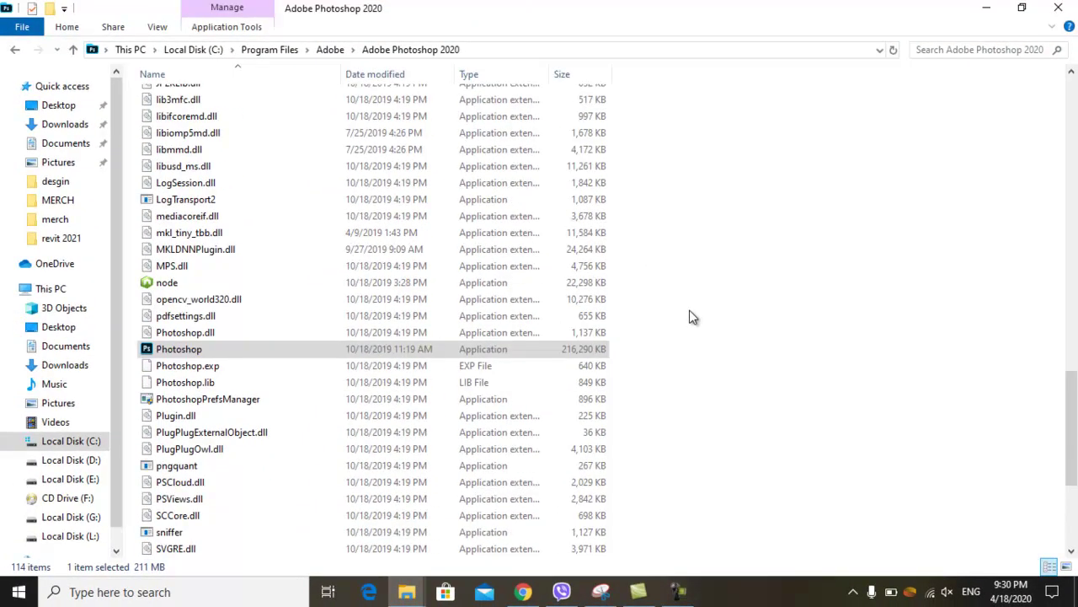
scroll(689, 317, "up", 5)
scroll(689, 317, "up", 10)
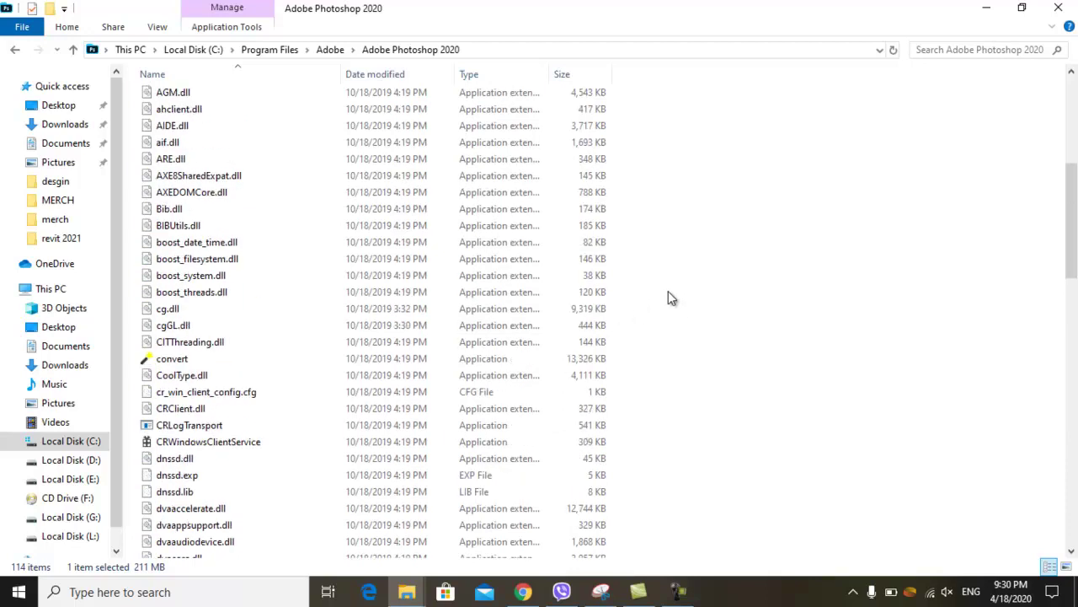
scroll(668, 291, "up", 7)
key("Return")
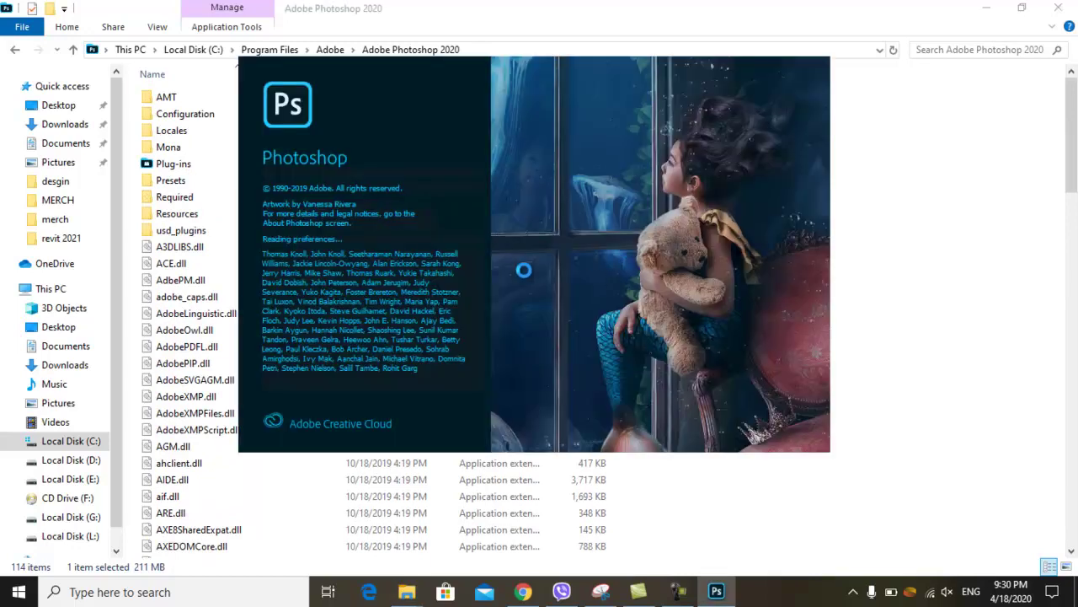